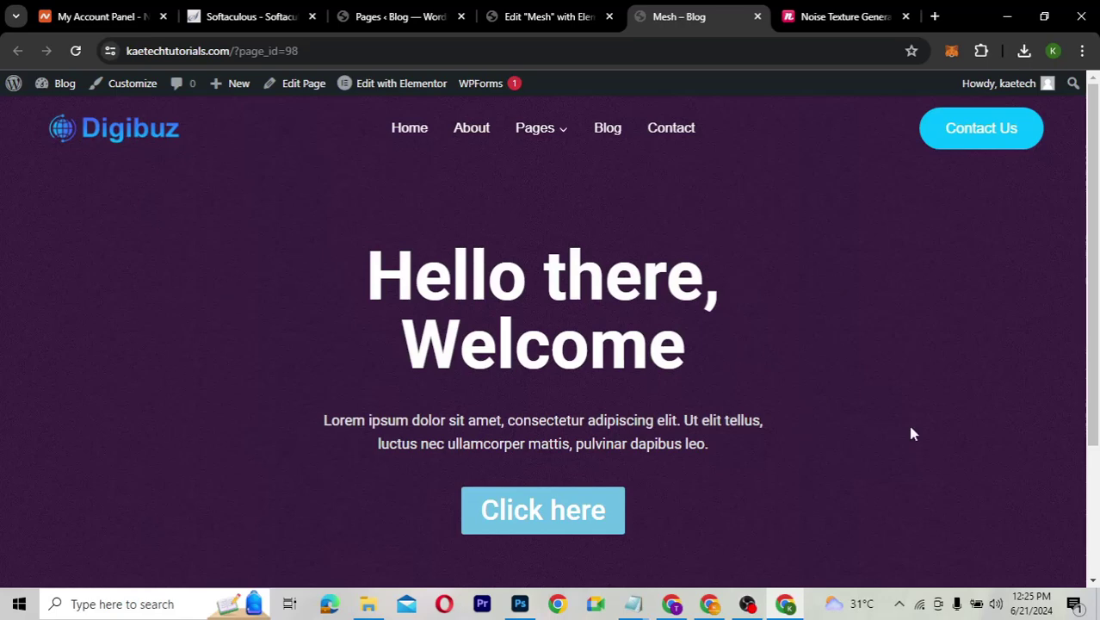
- Switch to Noise Texture Generator, showing the purple 361a3d sample with 100 x 100 pattern dimensions
scroll(913, 434, "down", 2)
scroll(914, 434, "up", 2)
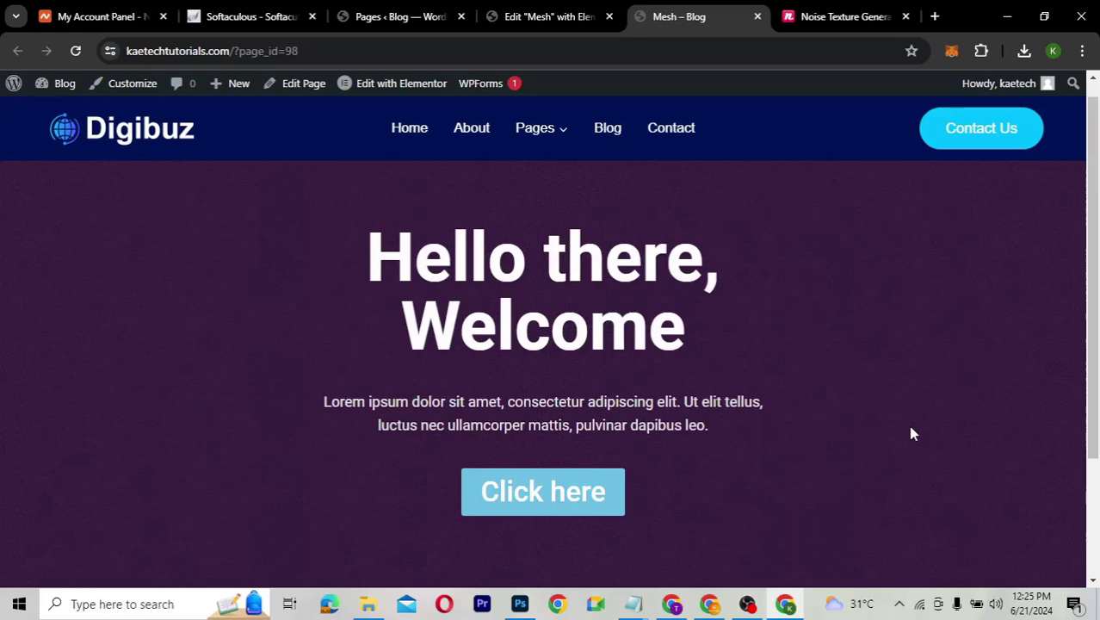
scroll(897, 475, "down", 1)
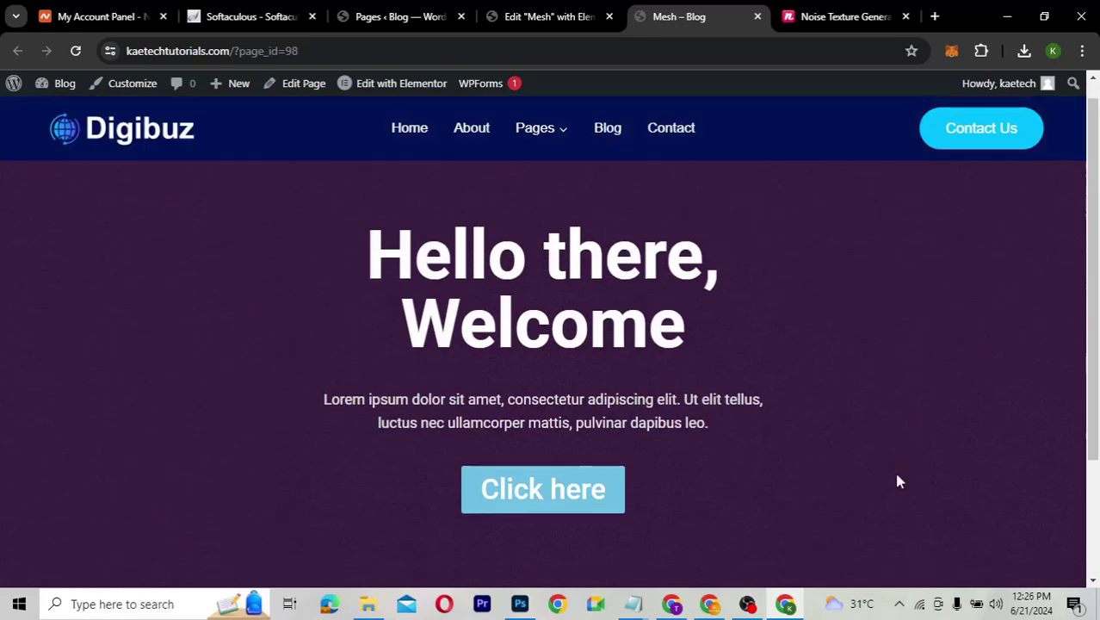
scroll(897, 478, "up", 1)
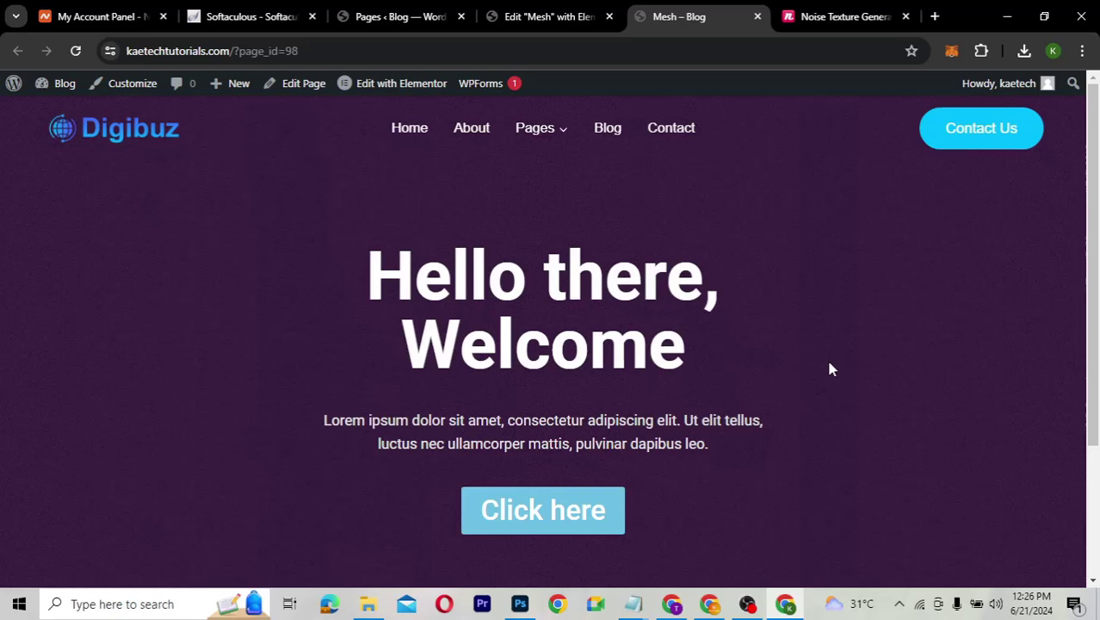
left_click(824, 19)
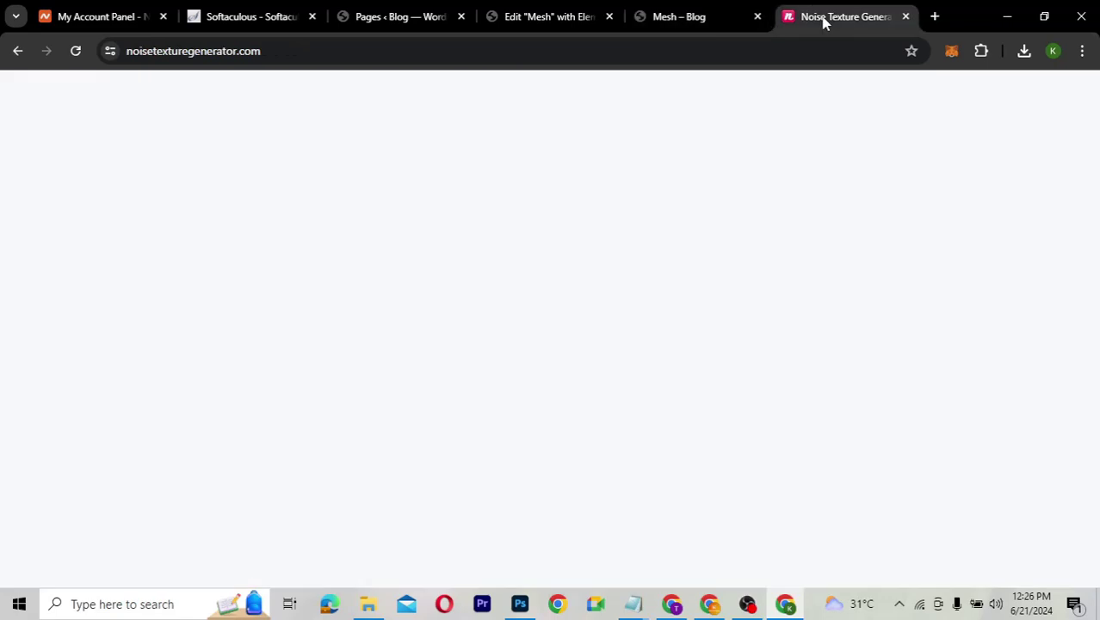
scroll(600, 221, "up", 3)
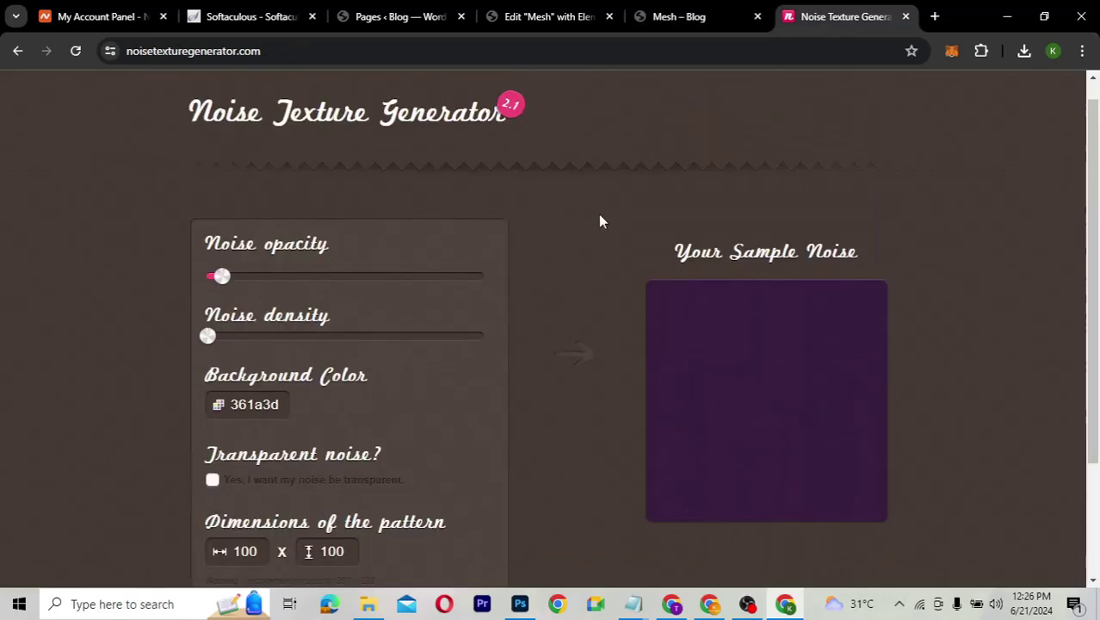
scroll(600, 222, "up", 1)
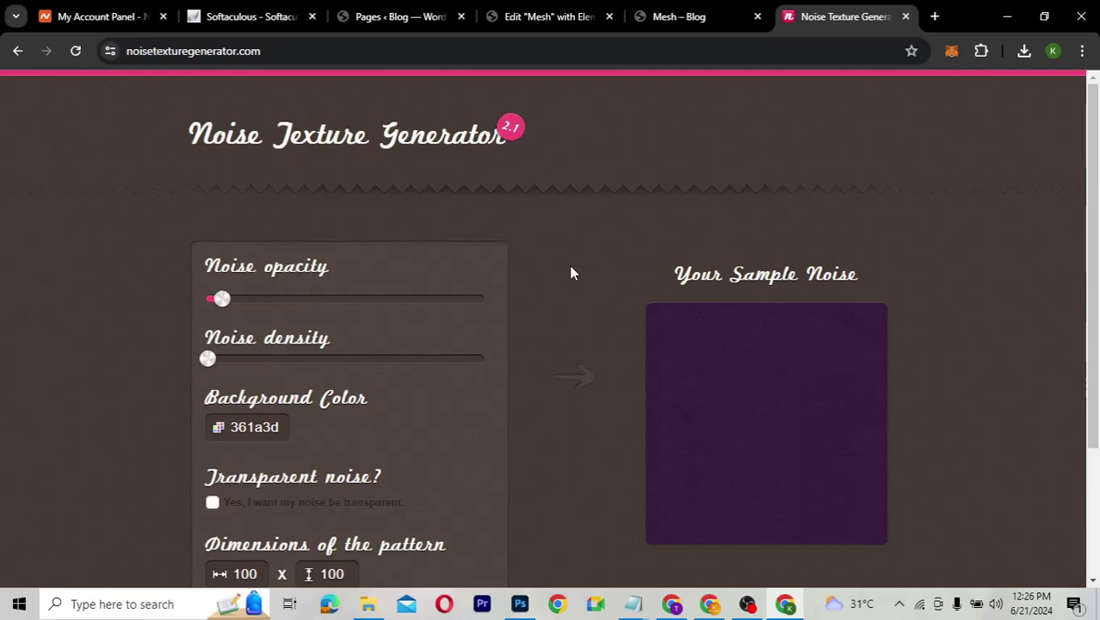
- Return to the live Digibuz Mesh page and scroll through it to check the dark navy hero
left_click(685, 15)
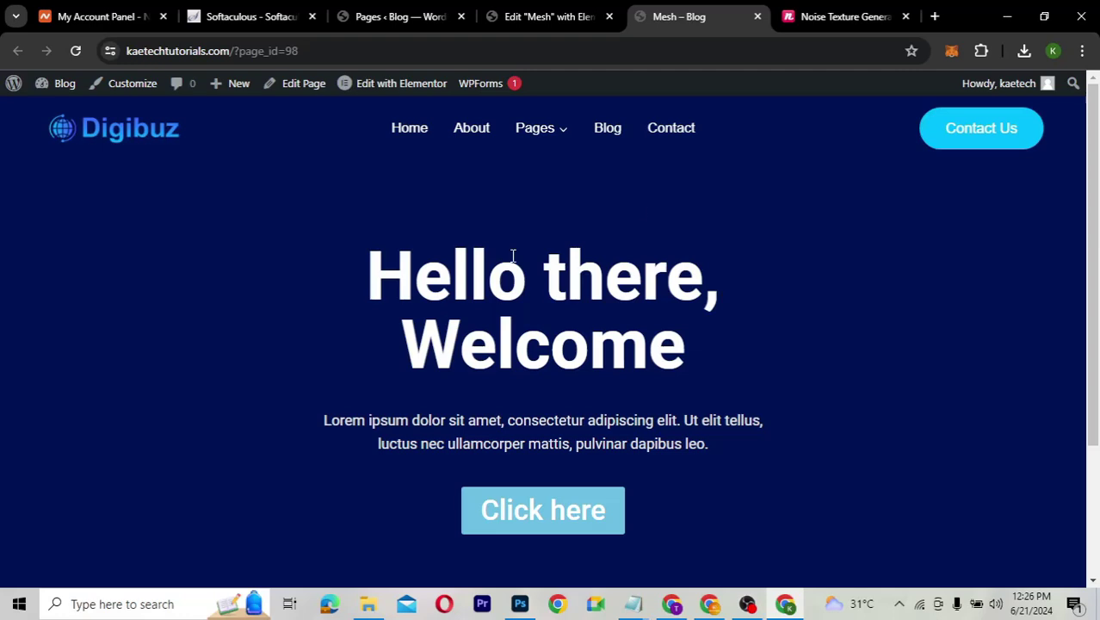
scroll(843, 427, "down", 2)
scroll(844, 425, "up", 2)
scroll(842, 424, "down", 2)
scroll(842, 424, "up", 2)
- In the Mesh Elementor editor, collapse and restore the panel, then reach the hero's Background Overlay settings
left_click(561, 15)
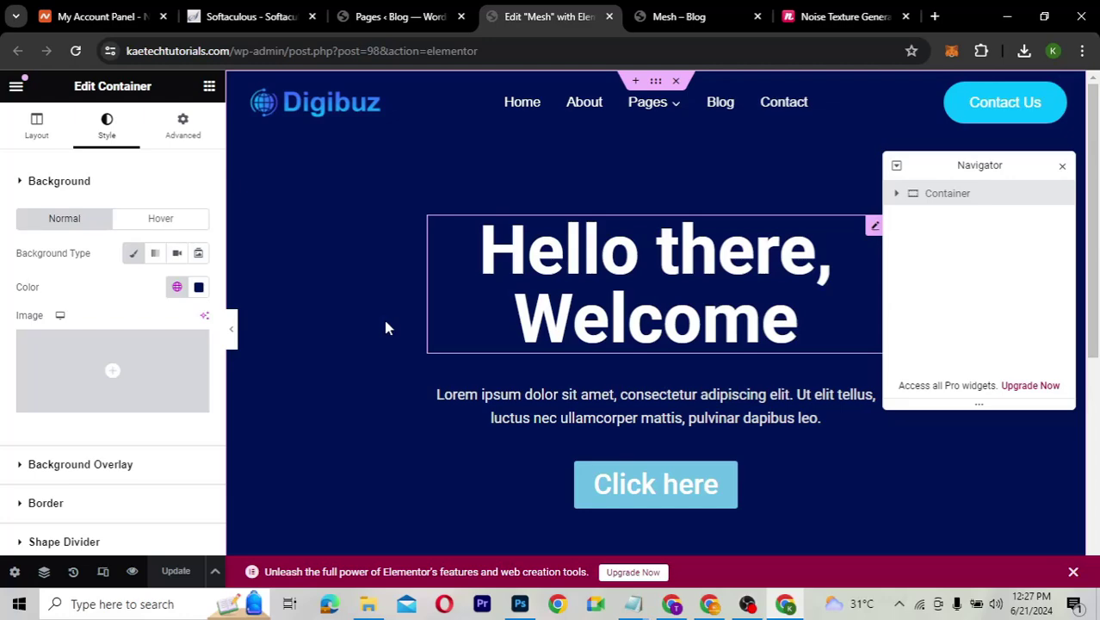
left_click(232, 333)
left_click(234, 337)
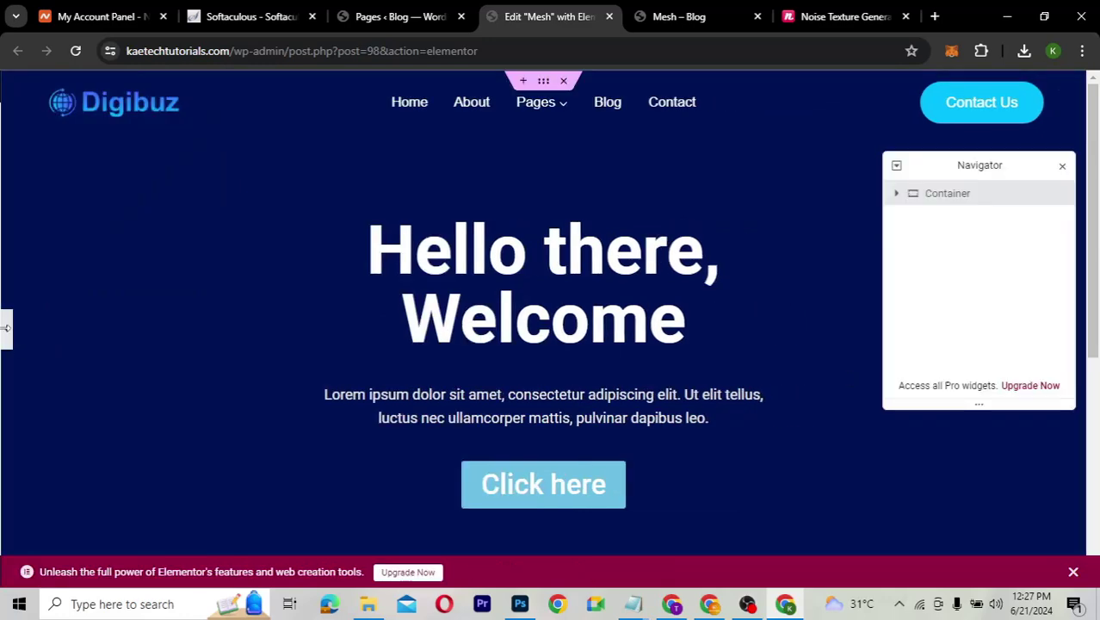
left_click(6, 327)
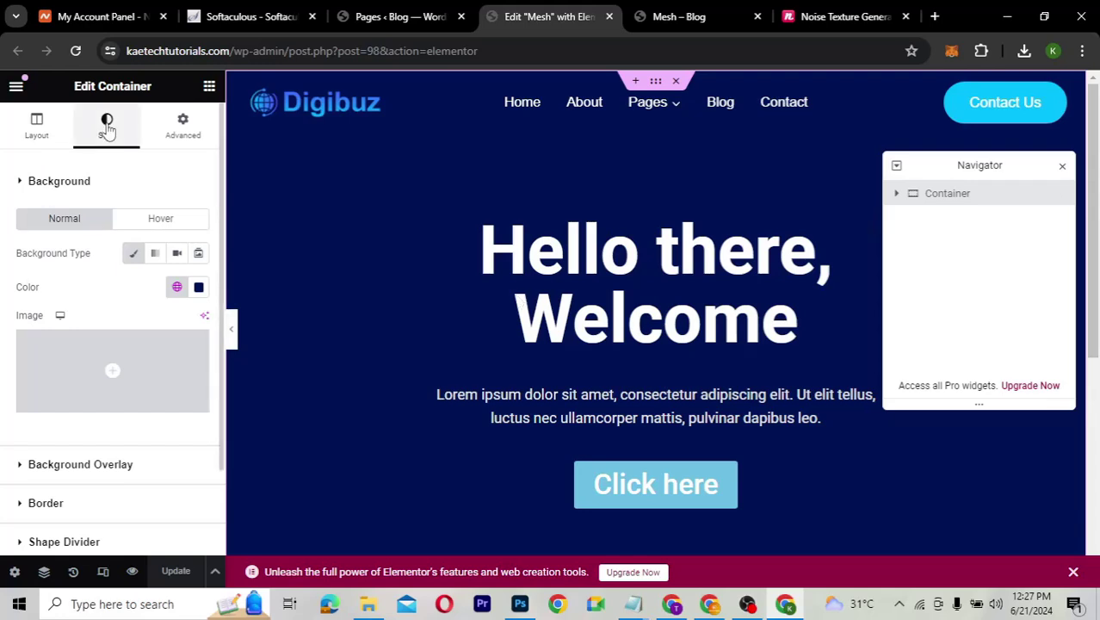
mouse_move(111, 368)
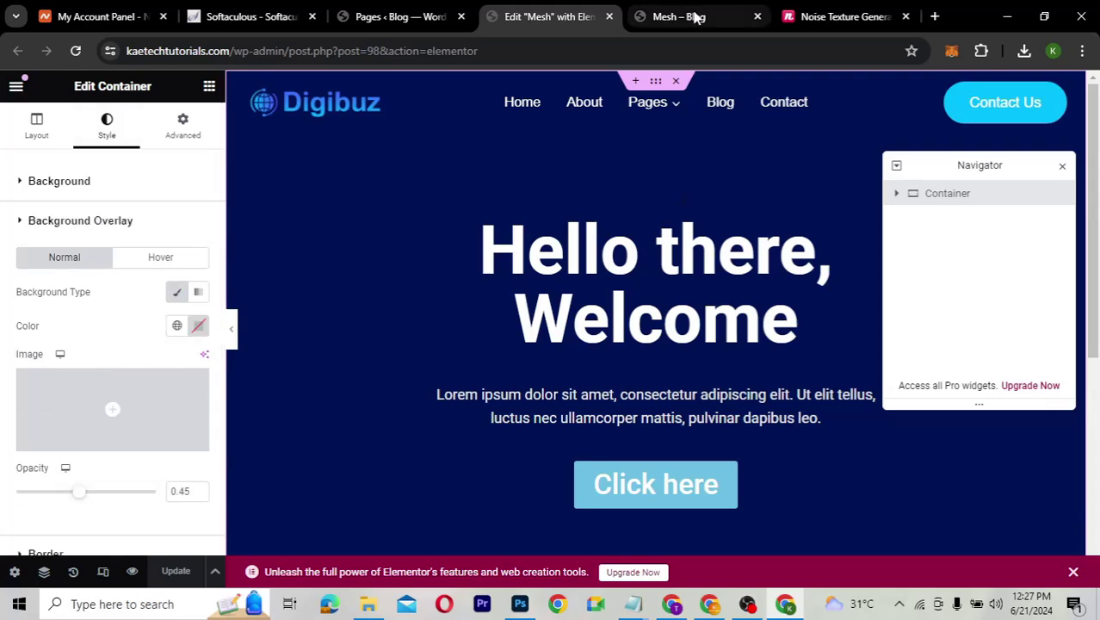
- Pick dark navy 080047 as the generator's Background Color in the colour picker
left_click(810, 17)
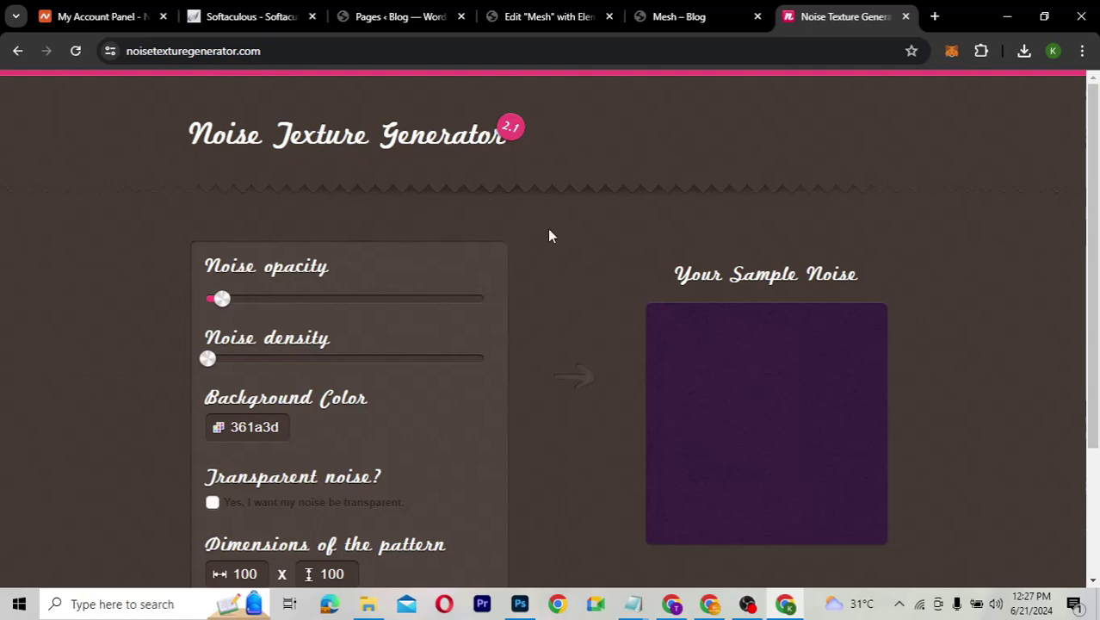
scroll(545, 263, "down", 2)
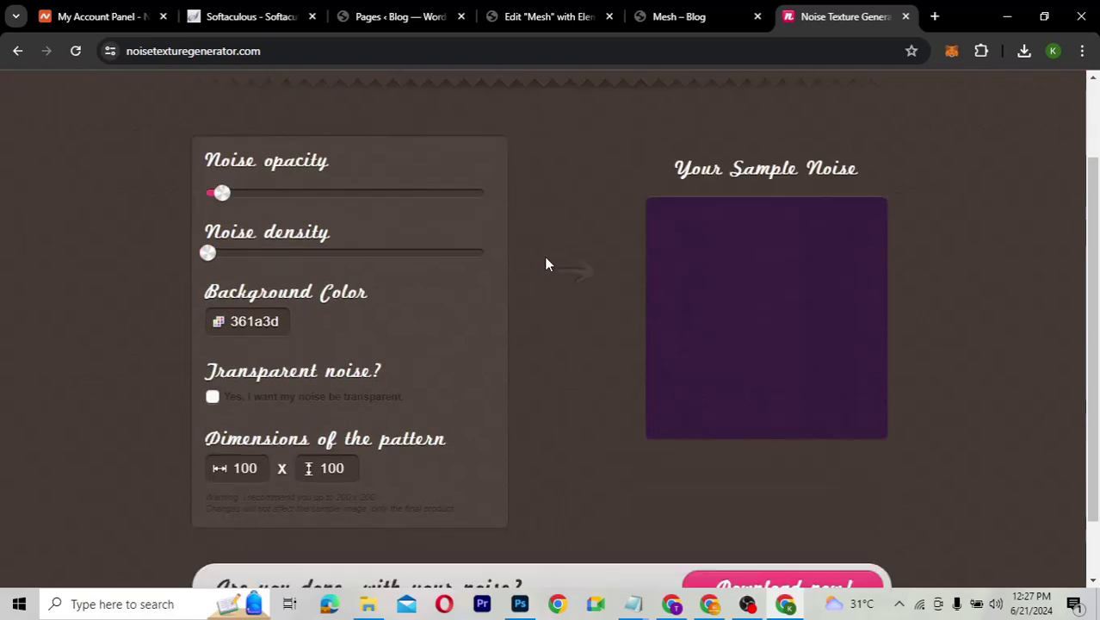
left_click(278, 321)
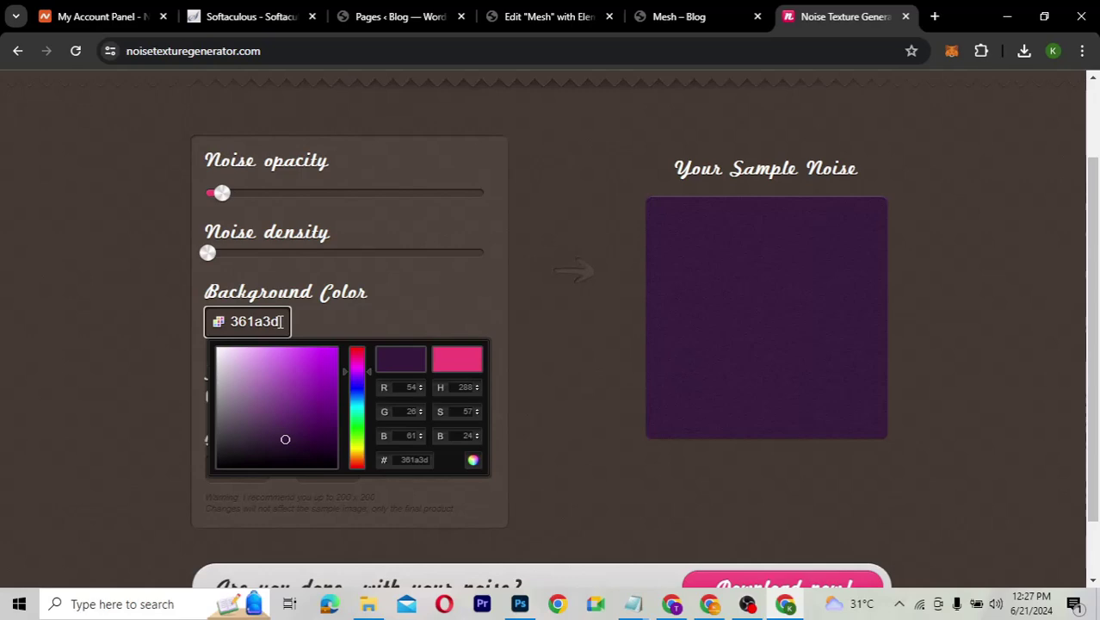
left_click(279, 380)
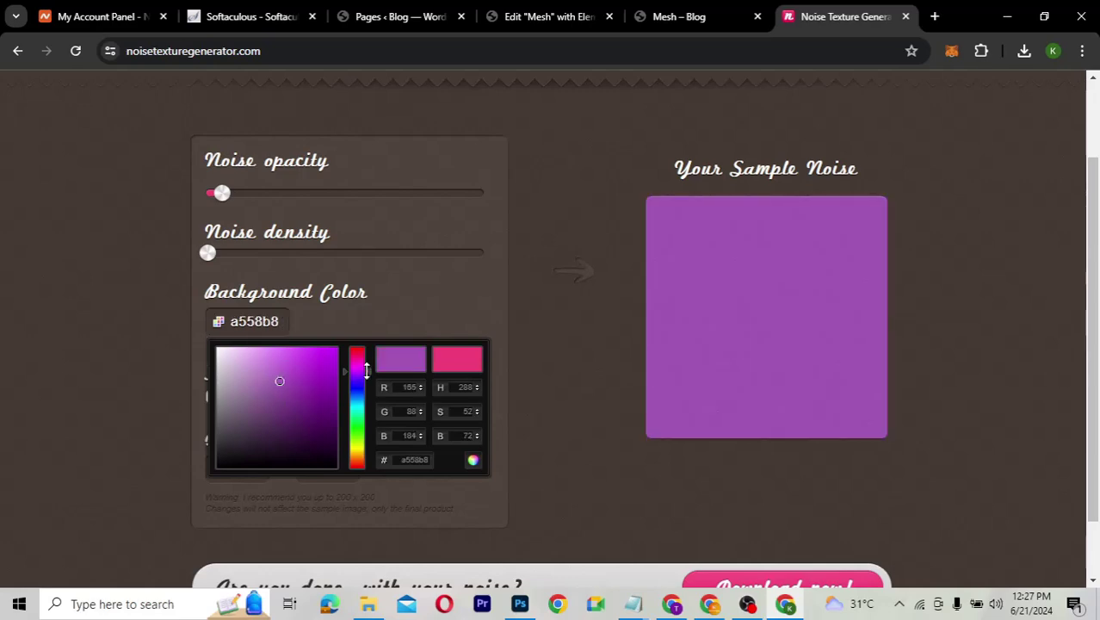
left_click_drag(370, 370, 371, 386)
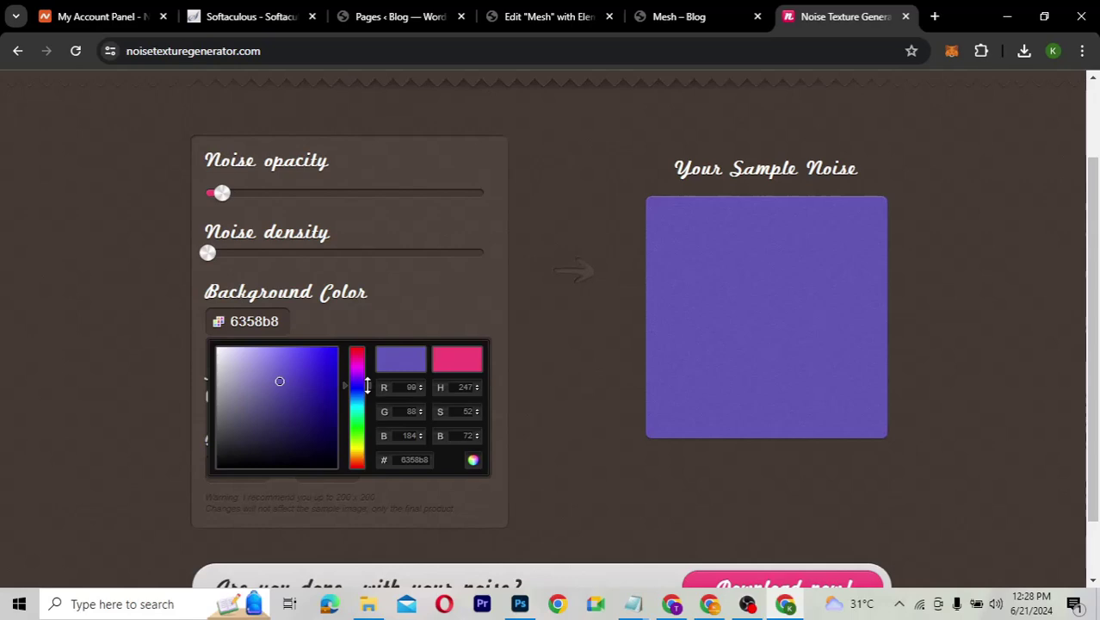
left_click(343, 429)
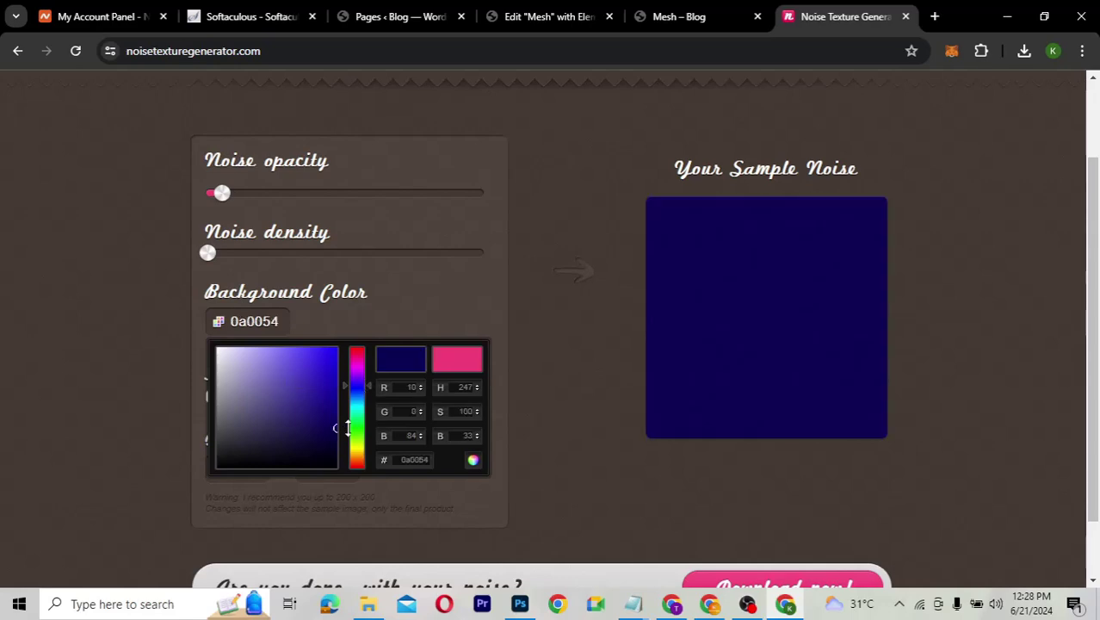
left_click_drag(348, 428, 348, 426)
left_click_drag(335, 428, 339, 435)
left_click(396, 307)
left_click(267, 317)
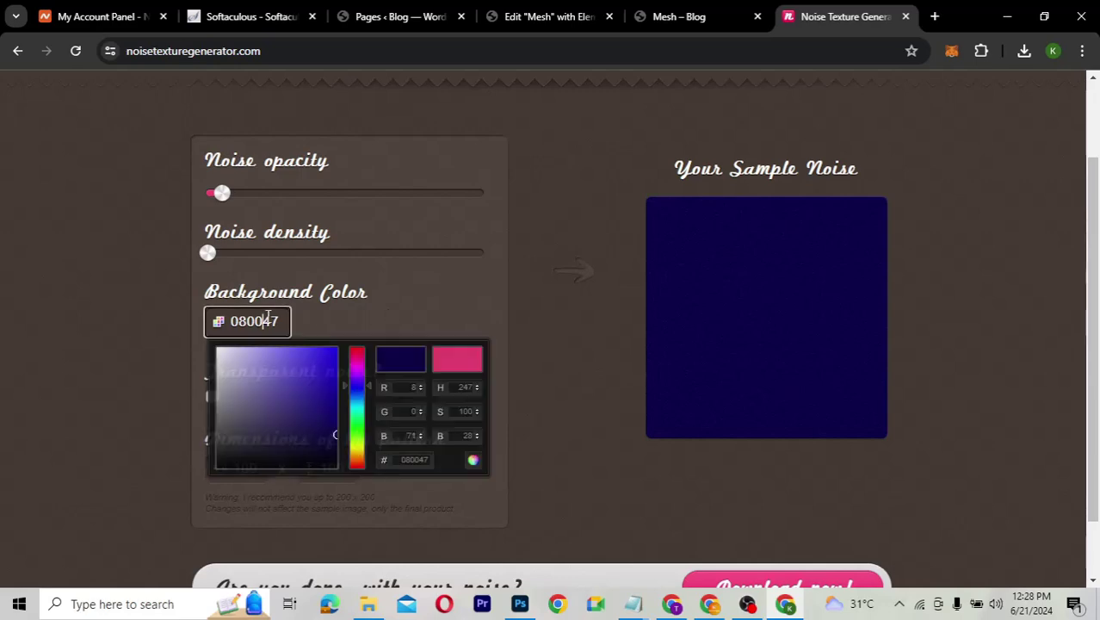
- Nudge noise opacity and density up, leave Transparent noise off, then ease opacity back down
left_click(397, 319)
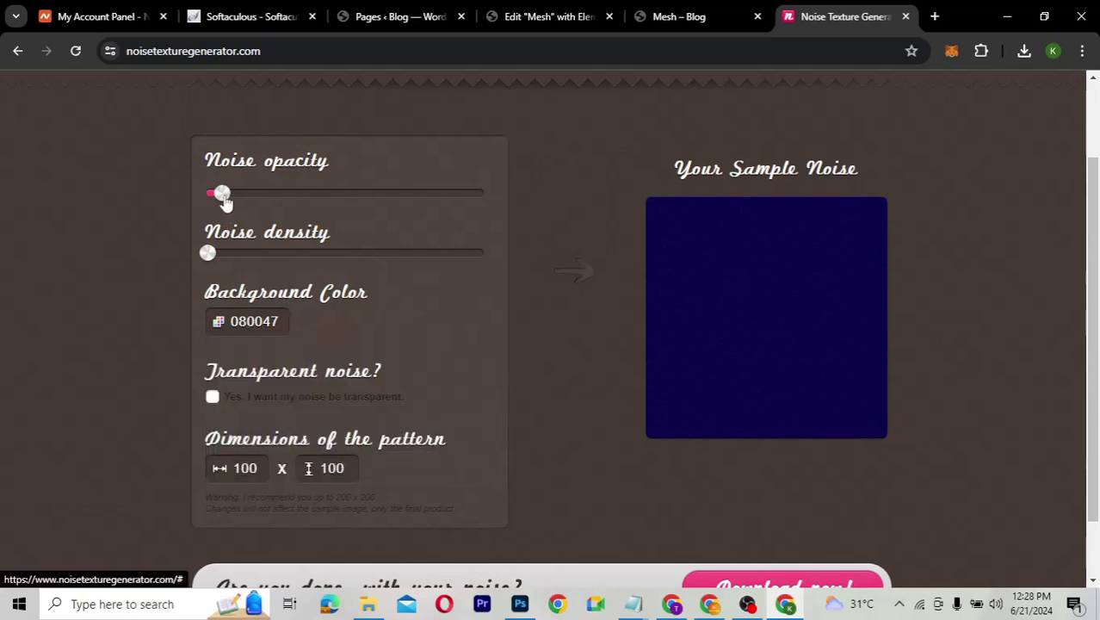
mouse_move(235, 193)
left_mouse_down()
mouse_move(277, 192)
mouse_move(245, 199)
left_mouse_up()
mouse_move(207, 253)
left_mouse_down()
mouse_move(237, 252)
mouse_move(220, 252)
left_mouse_up()
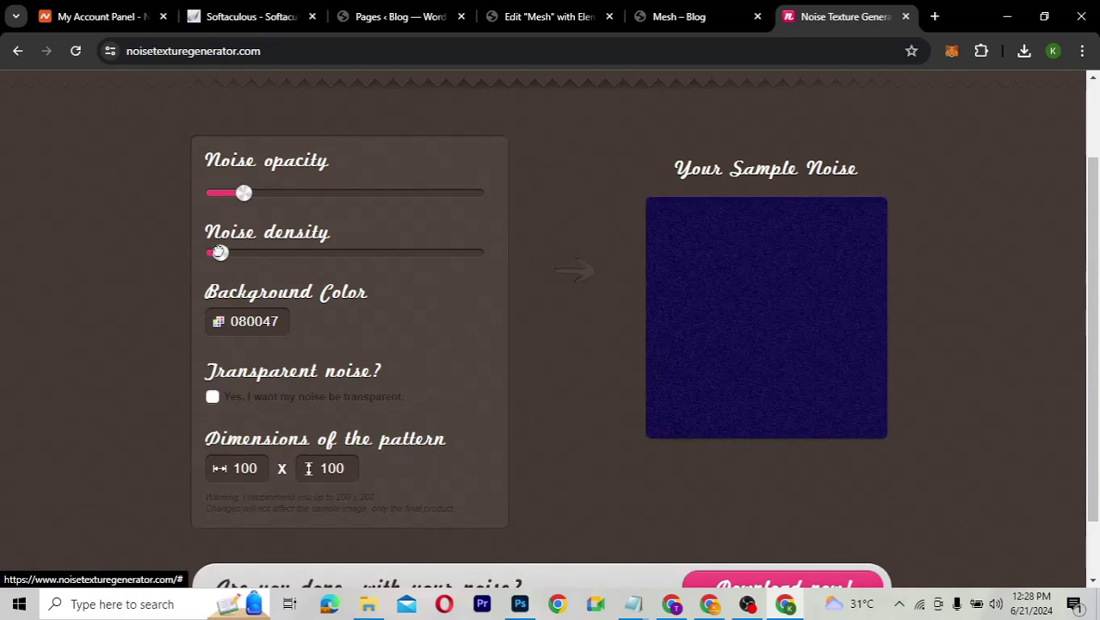
left_click_drag(220, 252, 216, 252)
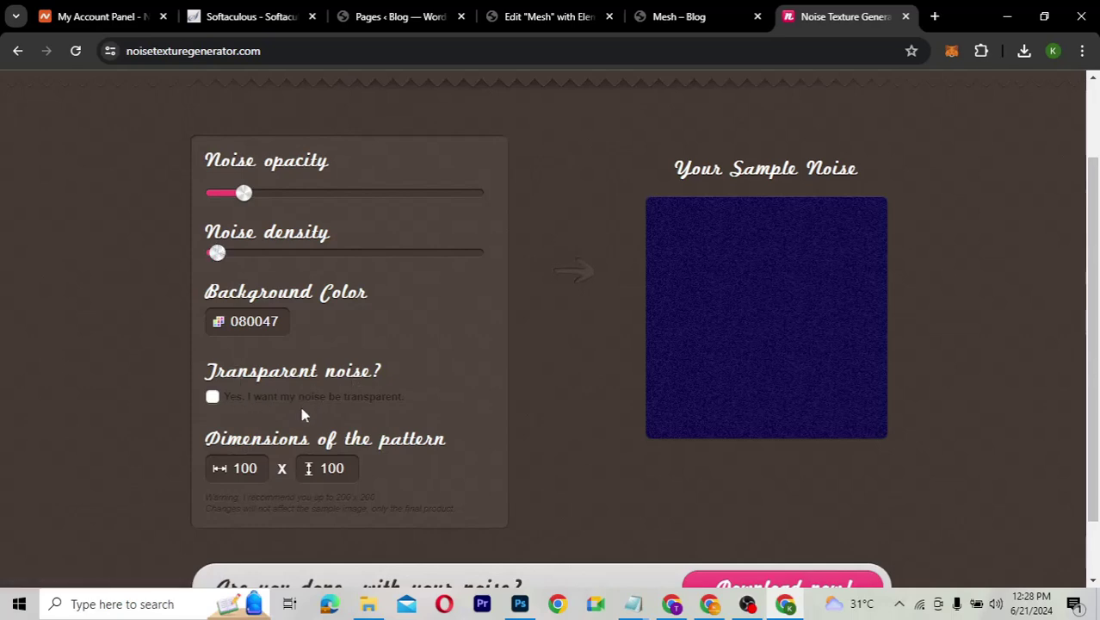
left_click(213, 397)
left_click(212, 398)
left_click_drag(244, 193, 224, 192)
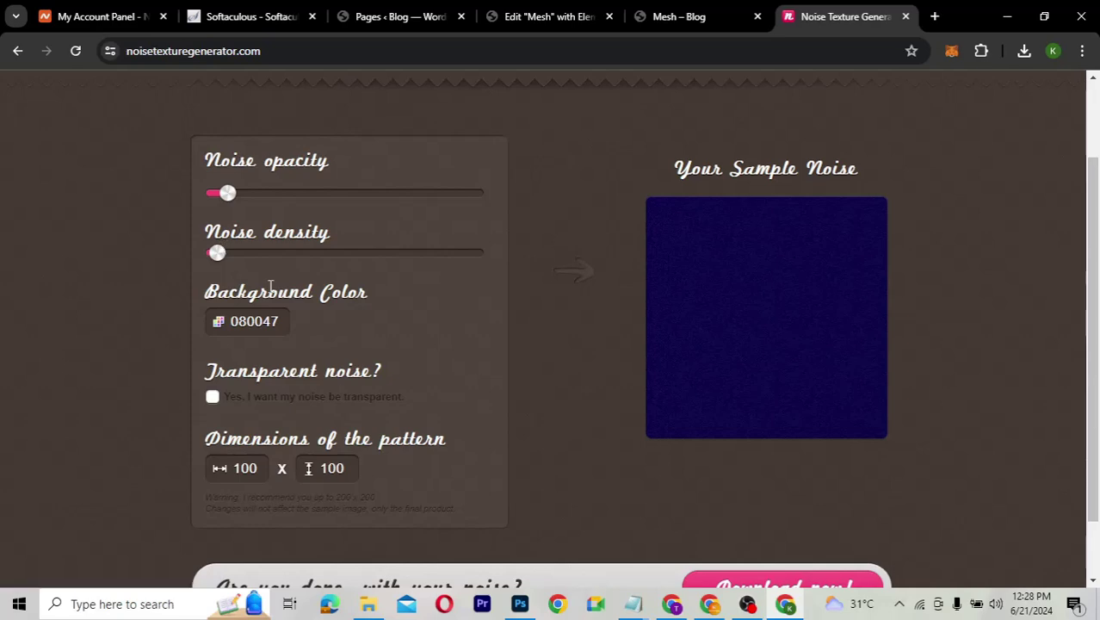
- Download the 100x100 navy noise texture as a 10.4 KB PNG and return to the Mesh editor
scroll(366, 358, "down", 1)
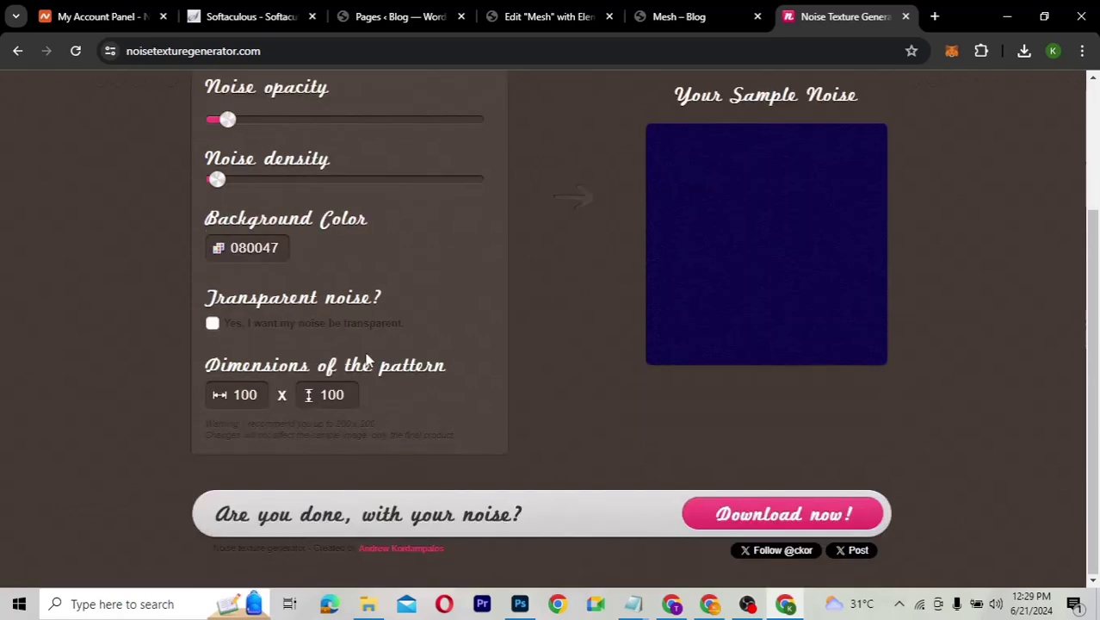
left_click(824, 516)
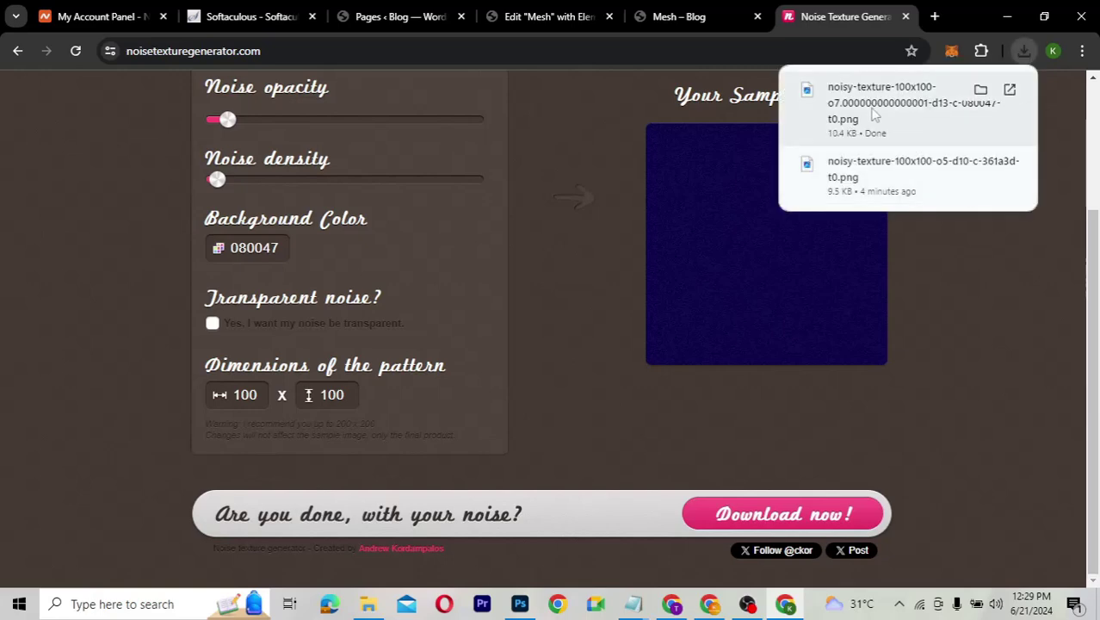
left_click(521, 17)
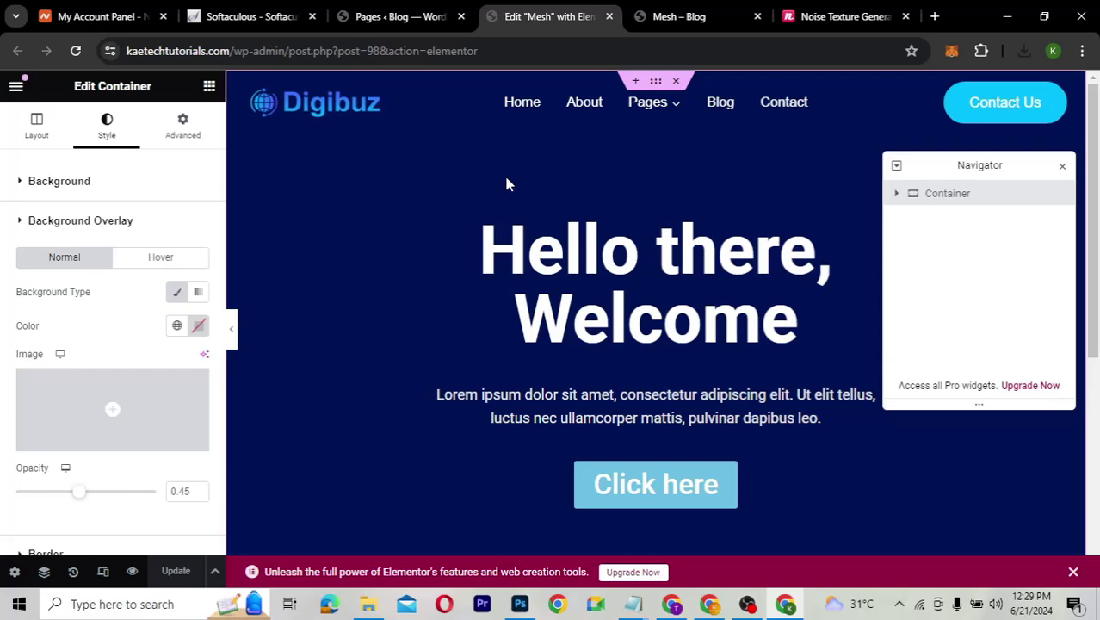
- Under the container's Style > Background, choose an image to open the Insert Media library
left_click(107, 127)
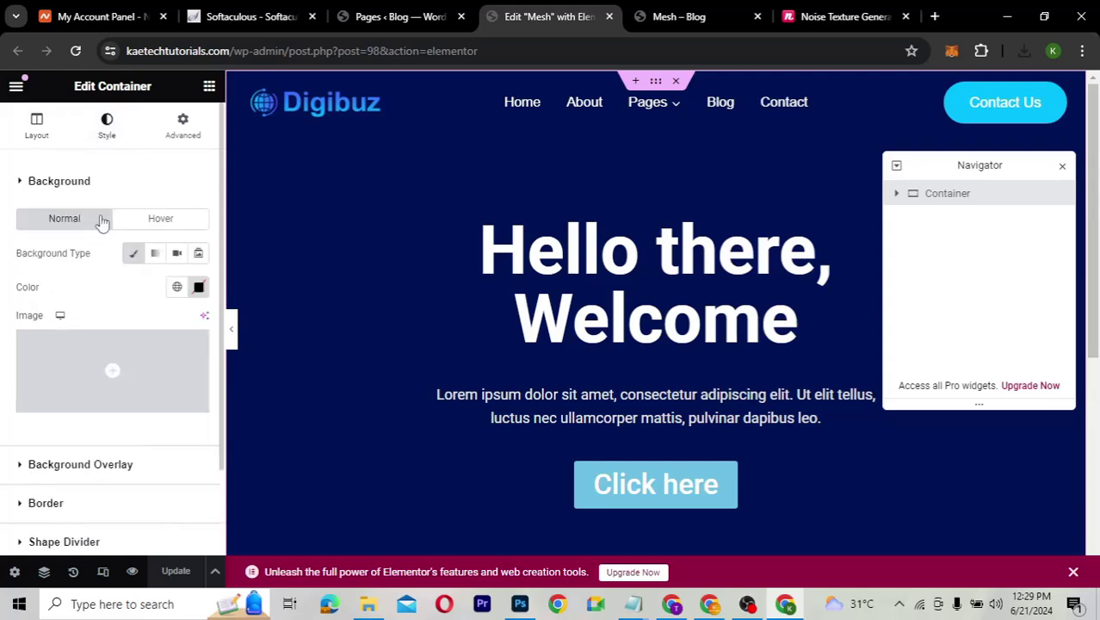
mouse_move(132, 368)
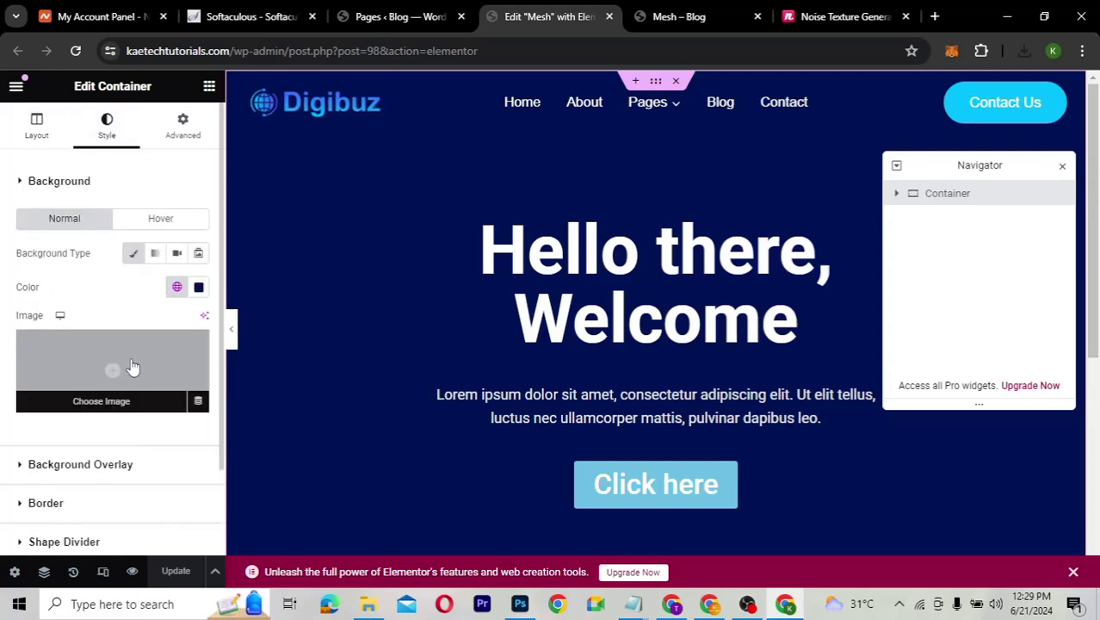
scroll(132, 367, "down", 1)
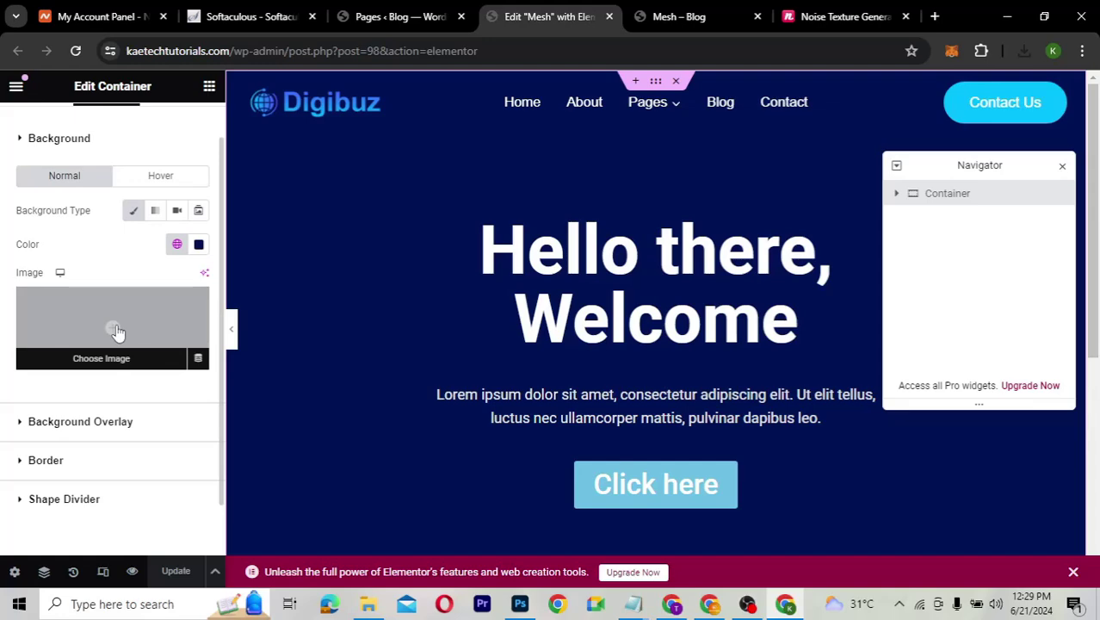
left_click(117, 327)
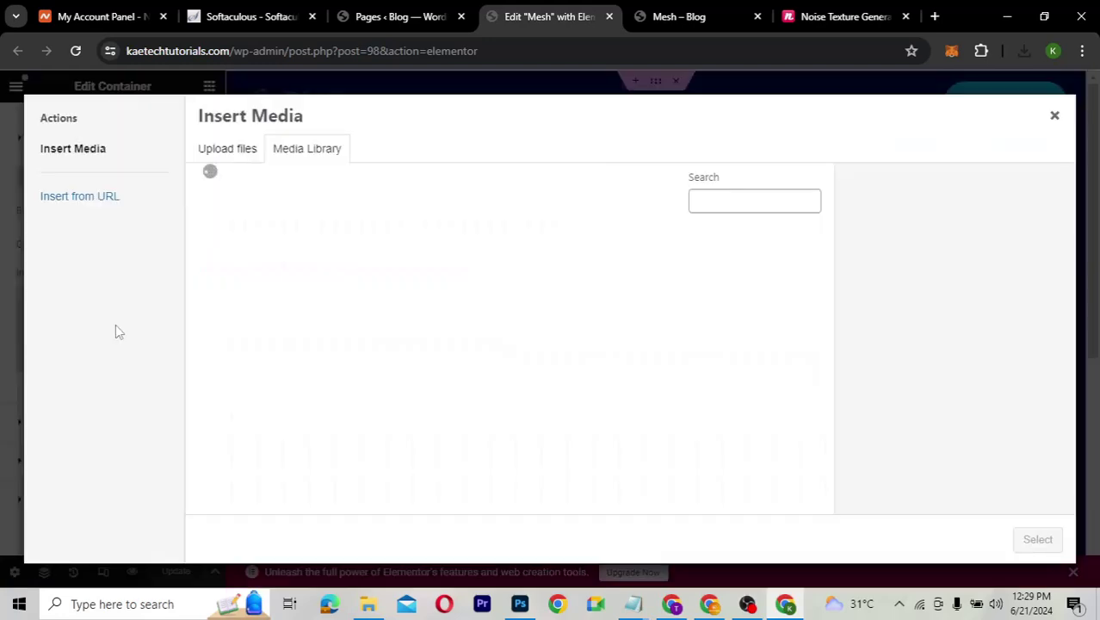
- Drag the downloaded 080047 noise-texture PNG from Downloads into Insert Media to upload it
left_click(368, 604)
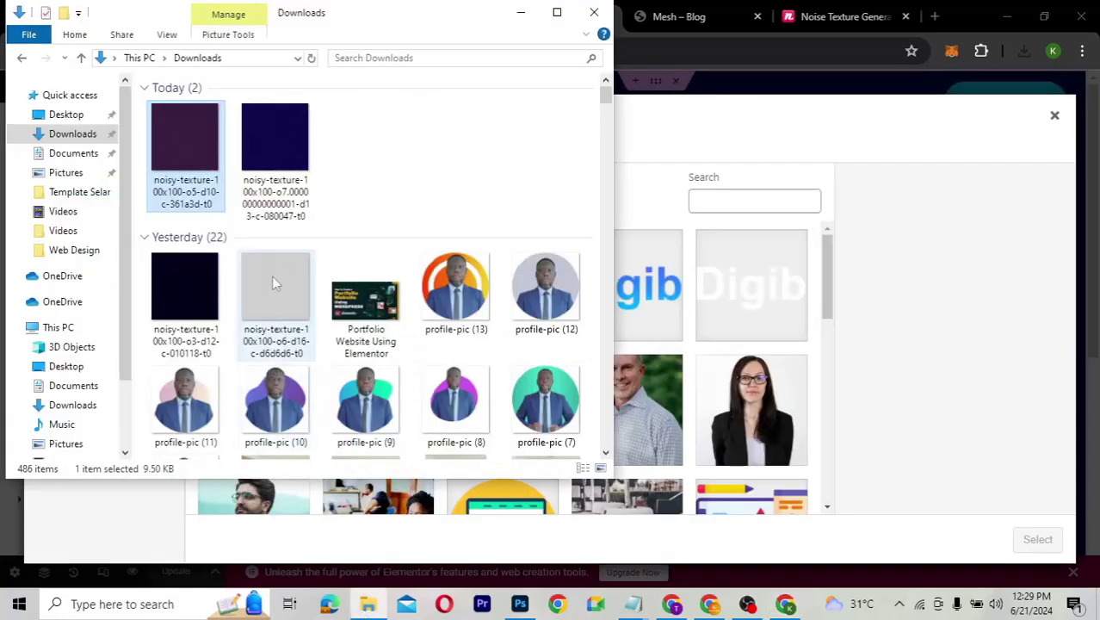
left_click(69, 133)
left_click(185, 141)
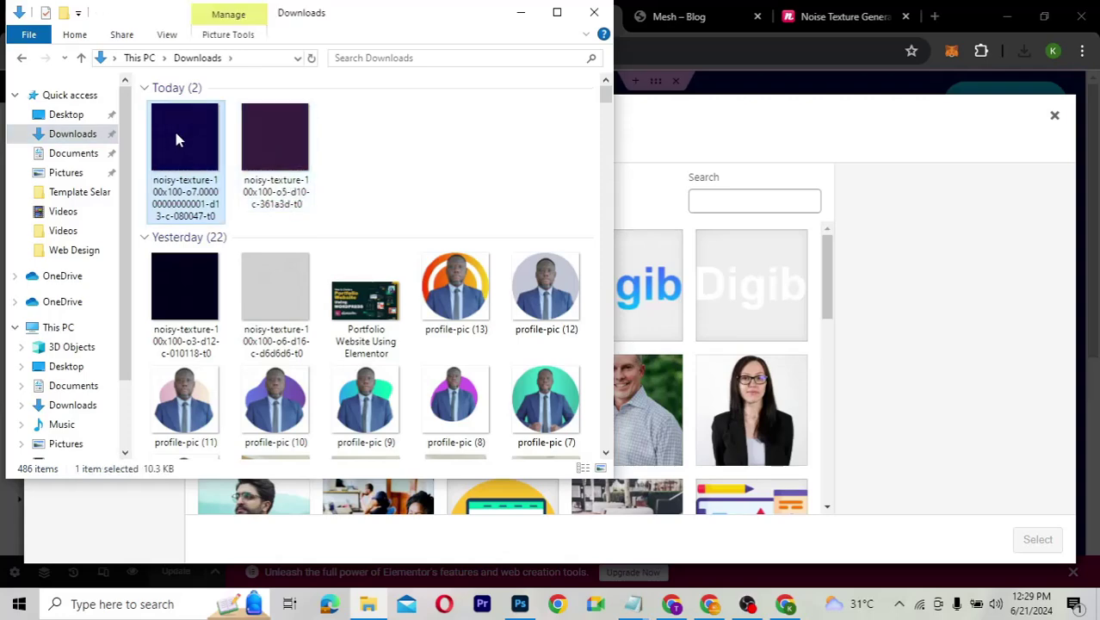
left_click_drag(176, 138, 674, 299)
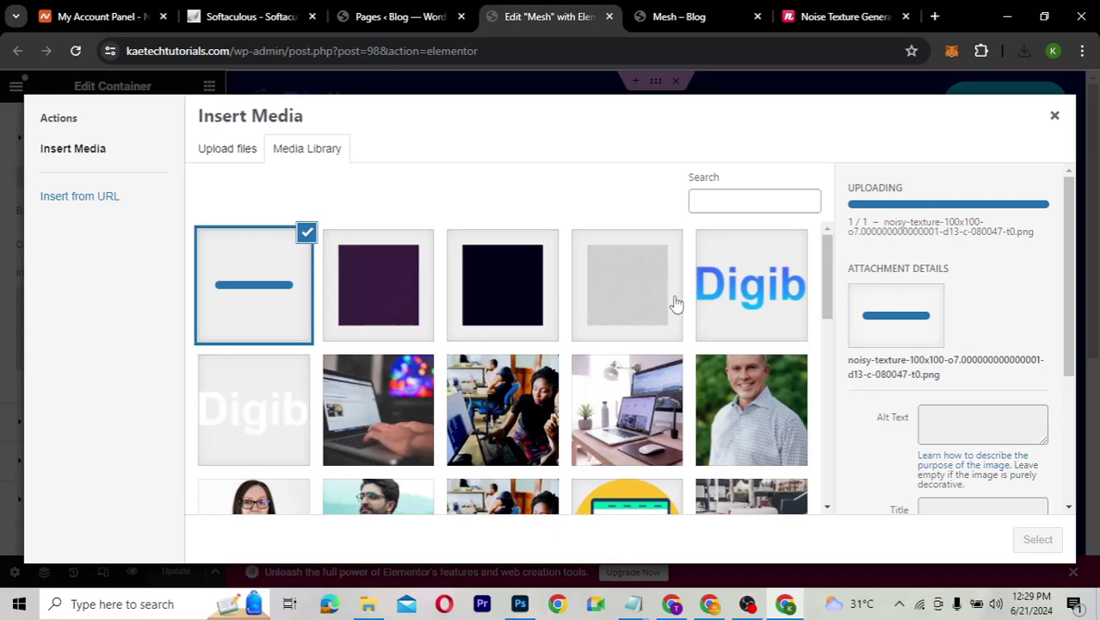